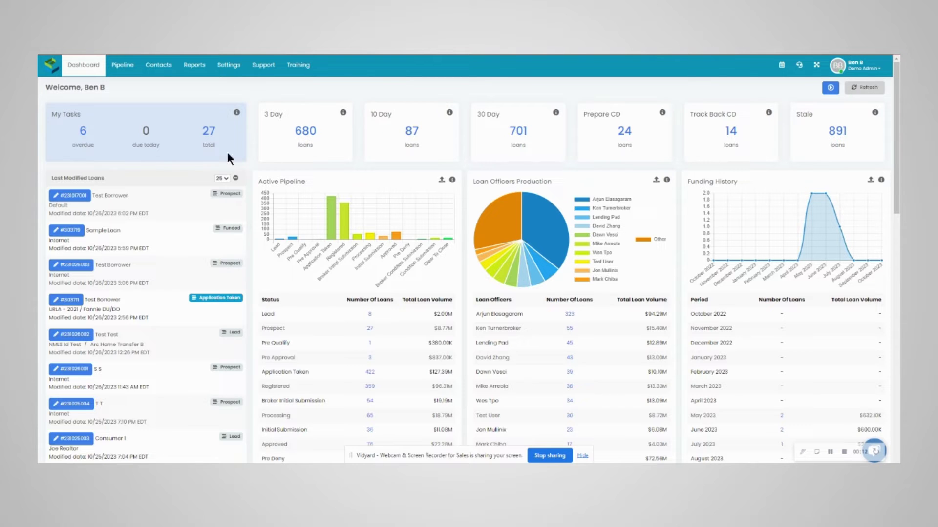
Step: Open the list of overdue tasks from My Tasks
double_click(83, 146)
double_click(146, 145)
double_click(207, 145)
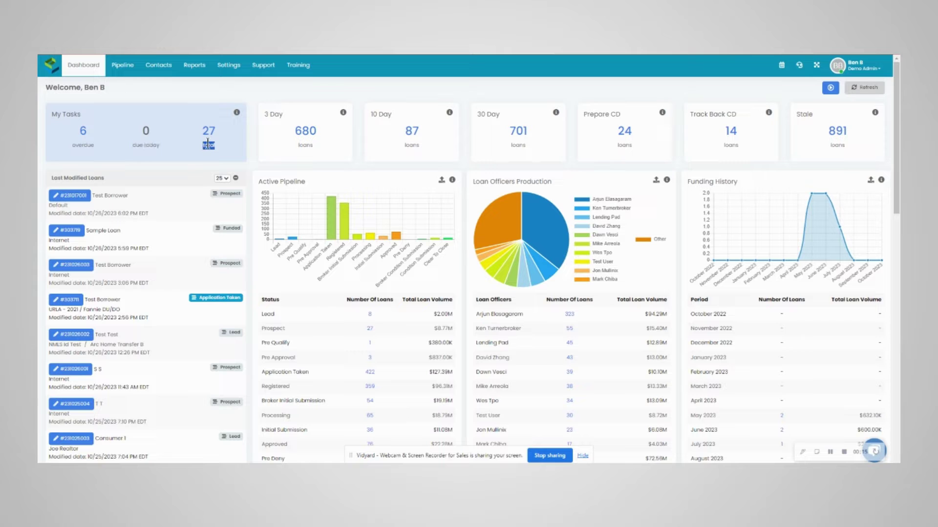
click(83, 132)
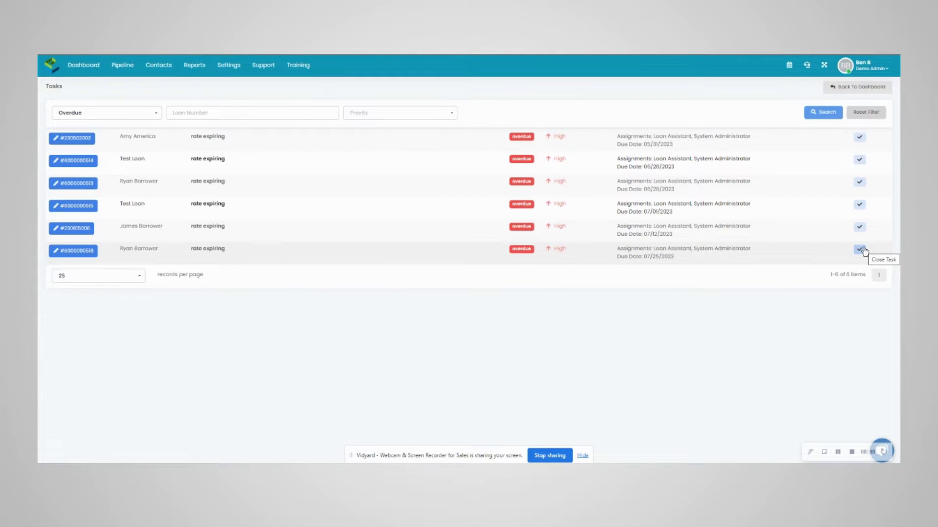
Step: Filter the task report to Due Today, then All, and leave Priority unfiltered
click(90, 116)
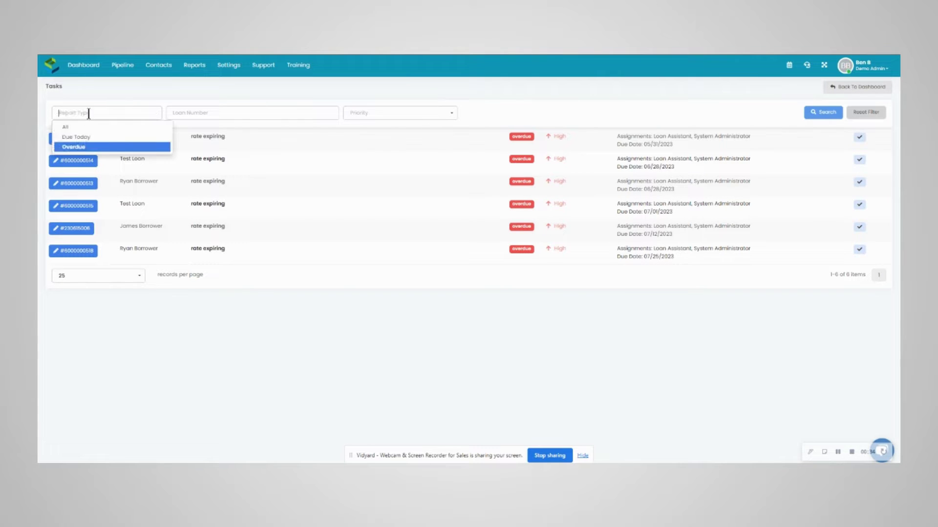
click(83, 133)
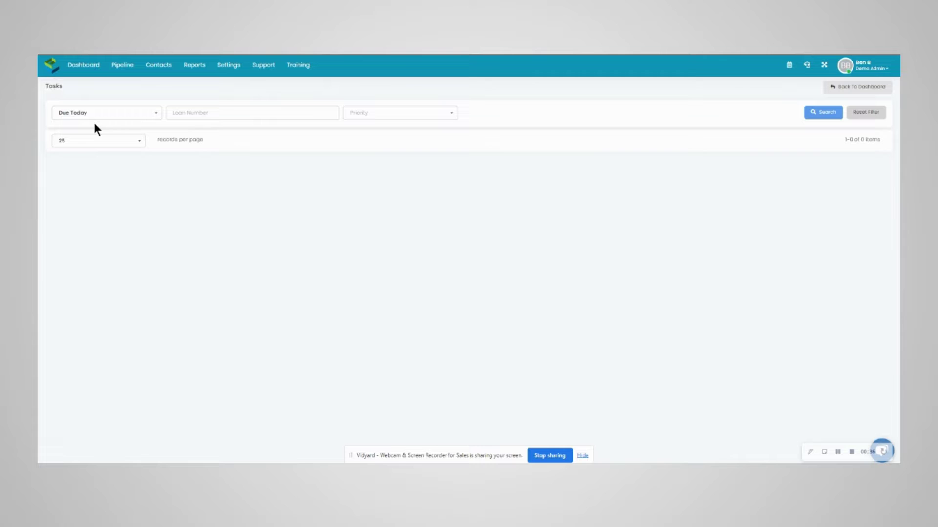
click(112, 118)
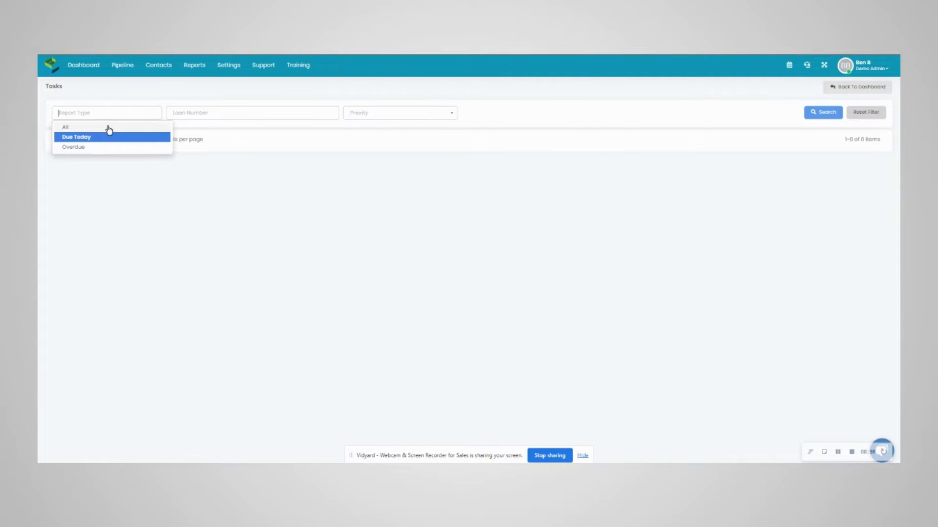
click(109, 124)
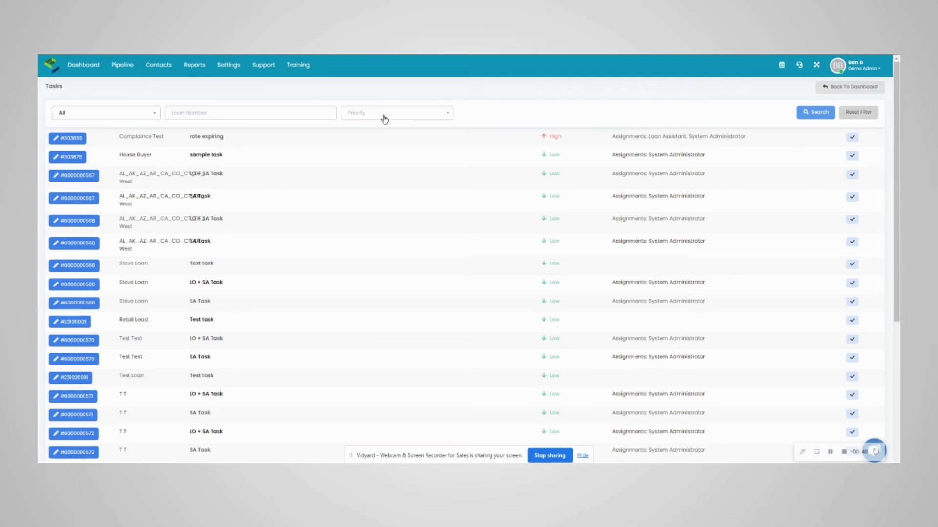
click(175, 112)
click(414, 120)
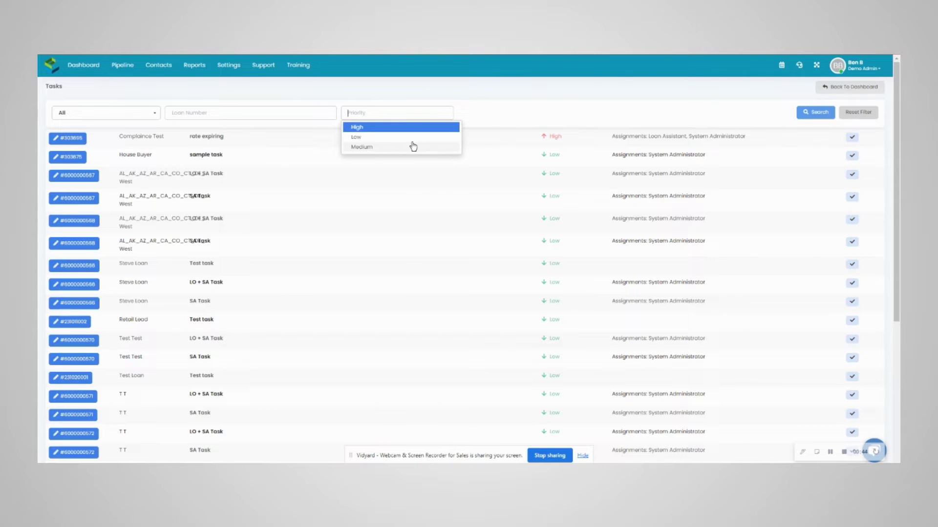
click(501, 97)
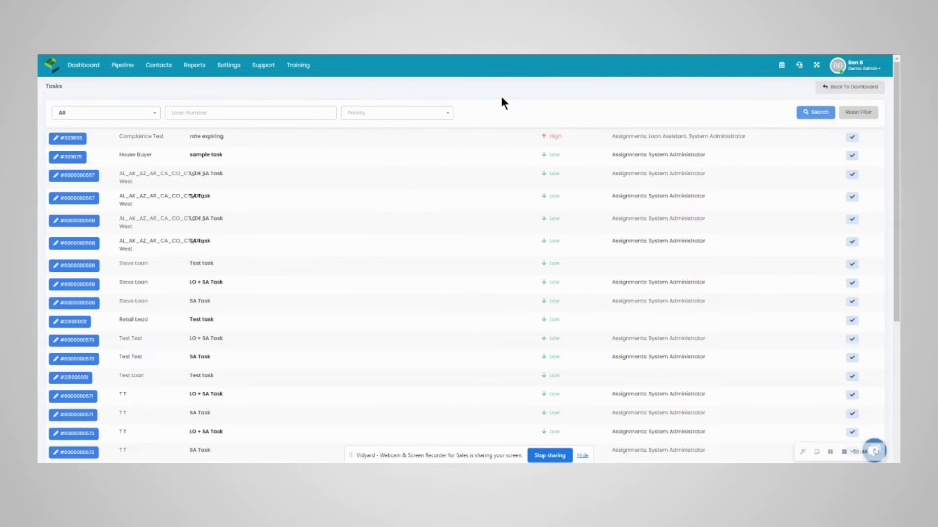
Step: Open a loan file from the Tasks list and show its SM, LO + SA, SA and WM tasks
click(79, 340)
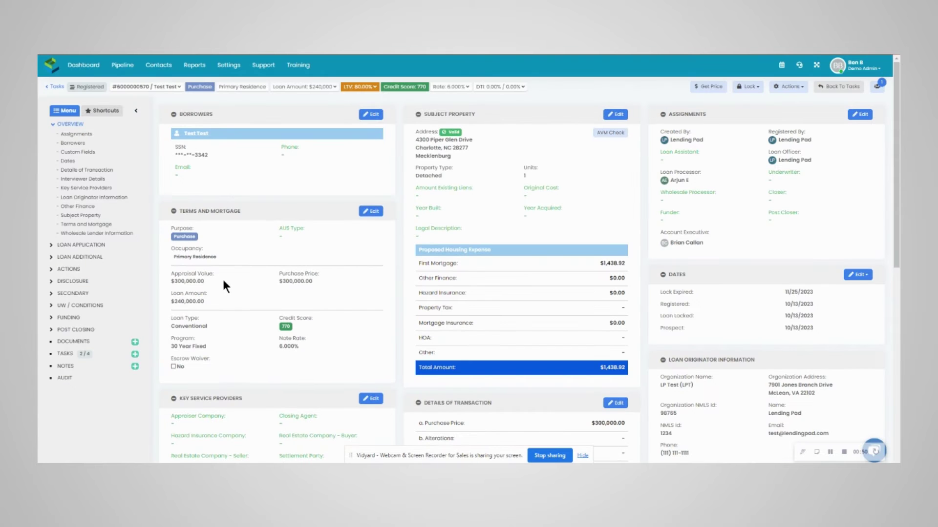
click(65, 353)
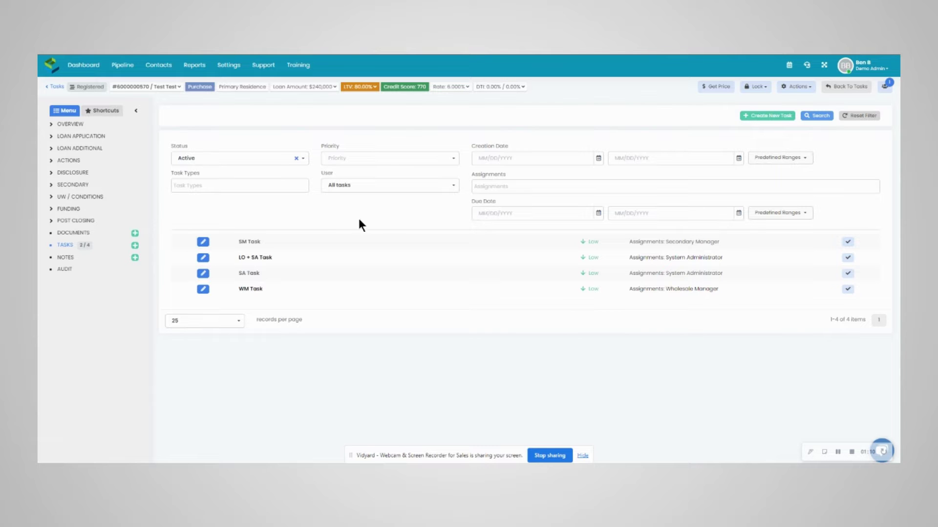
click(203, 242)
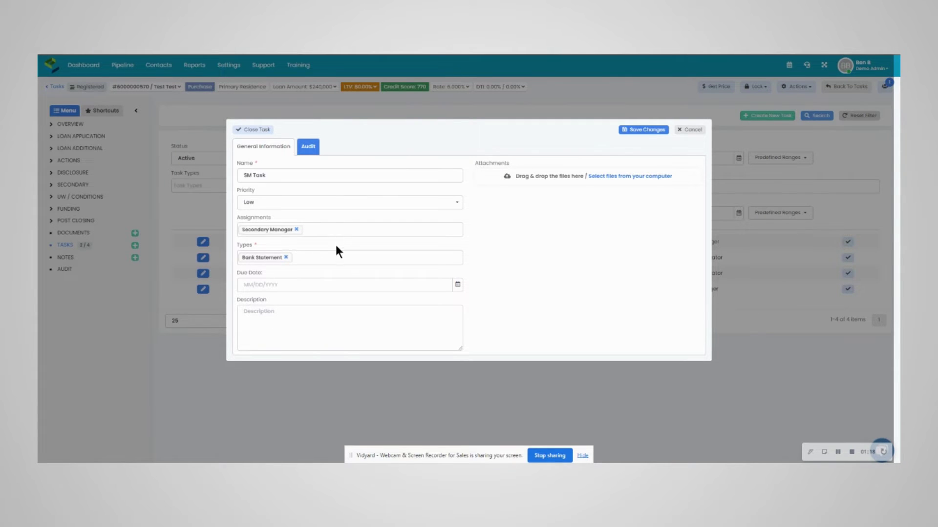
click(310, 147)
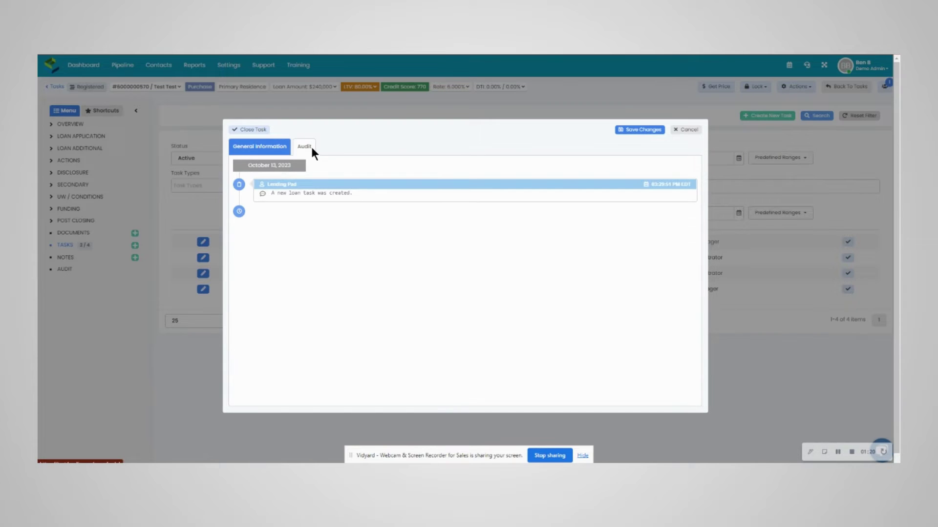
click(271, 151)
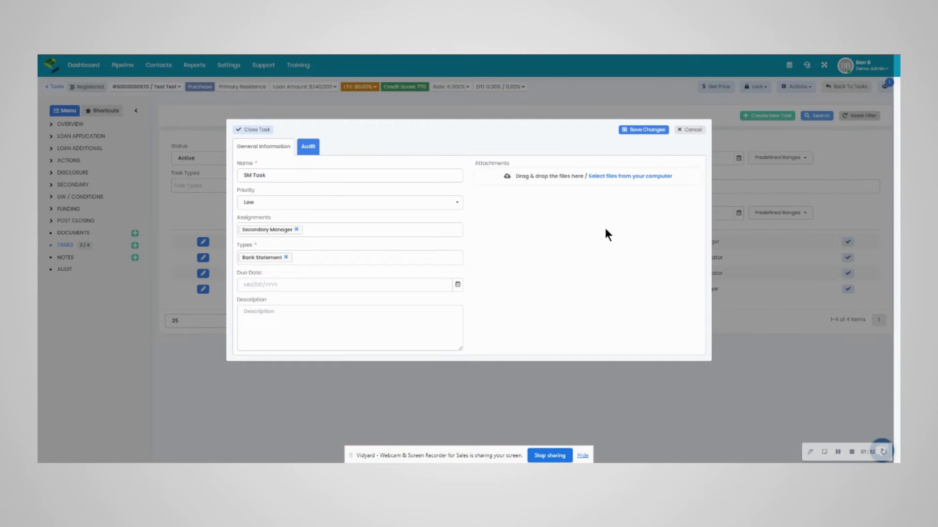
click(689, 130)
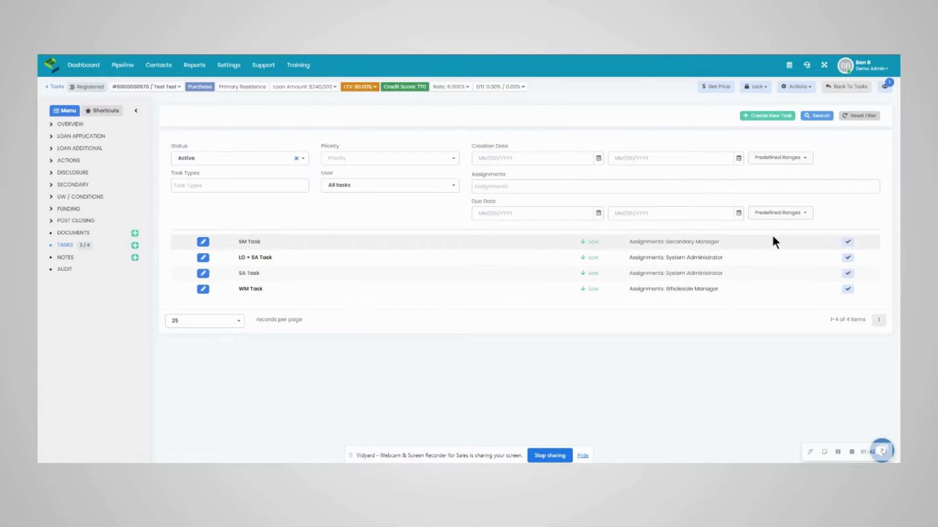
Step: Create a new task named 'new bank statements' with High priority
click(768, 116)
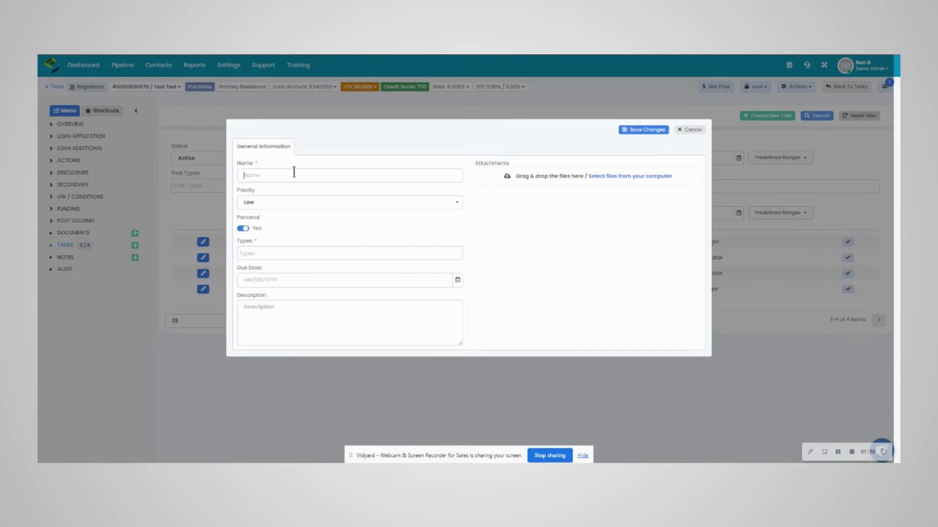
text(new ban)
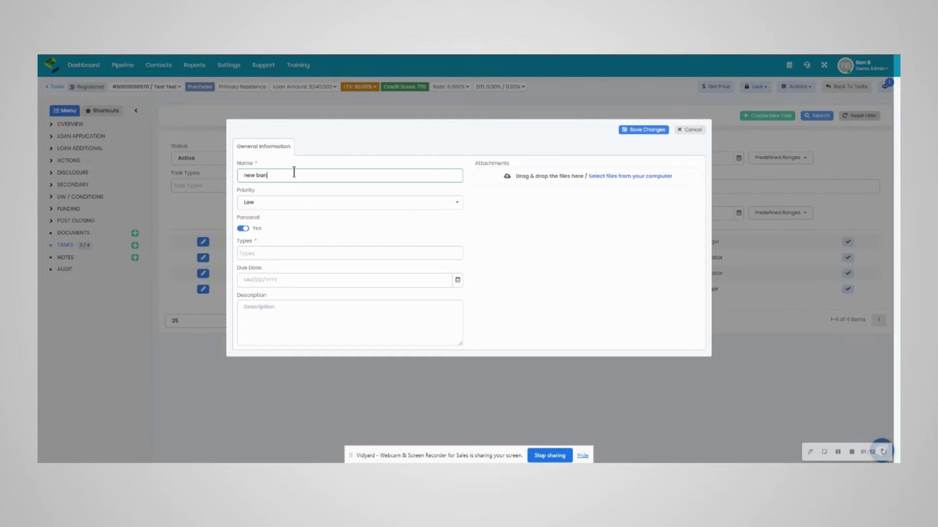
text(k statements)
click(297, 203)
click(284, 236)
Step: Switch Personal off and review the Assignments role list
click(243, 229)
click(245, 230)
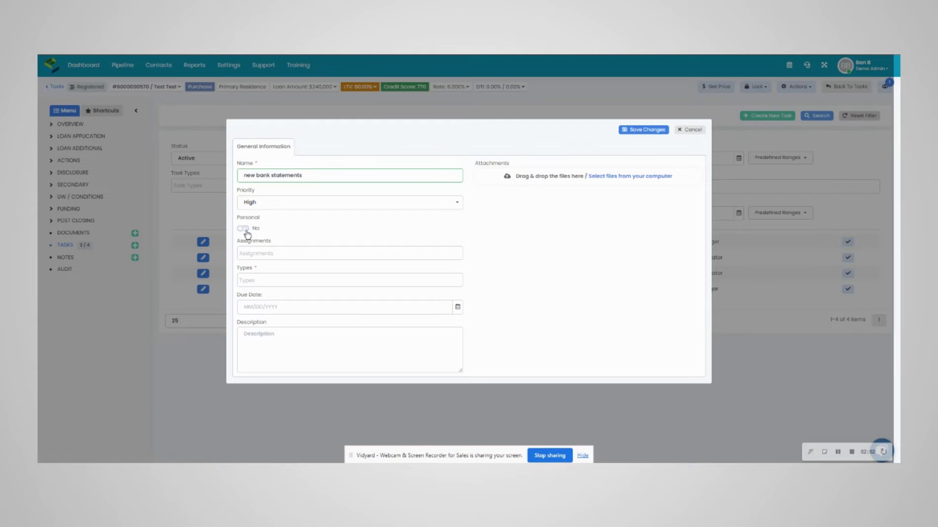
click(278, 254)
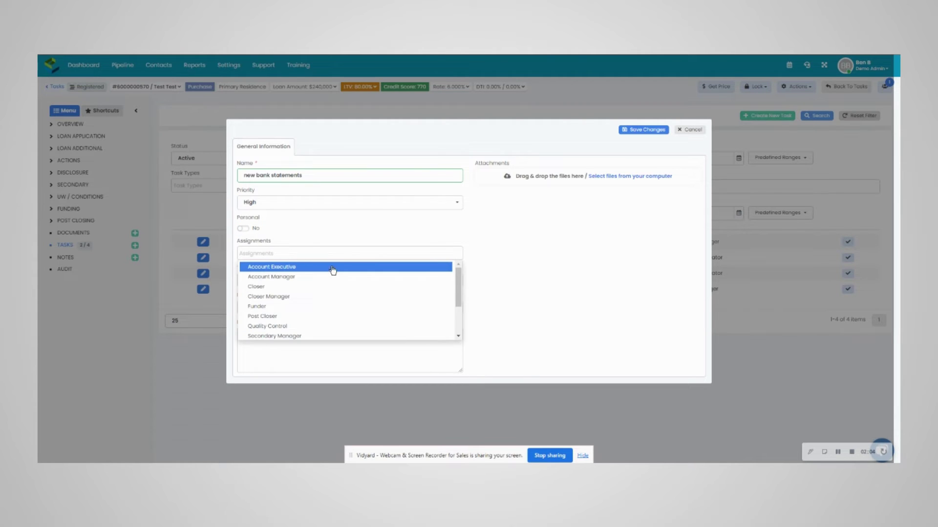
scroll(344, 300, down, 3)
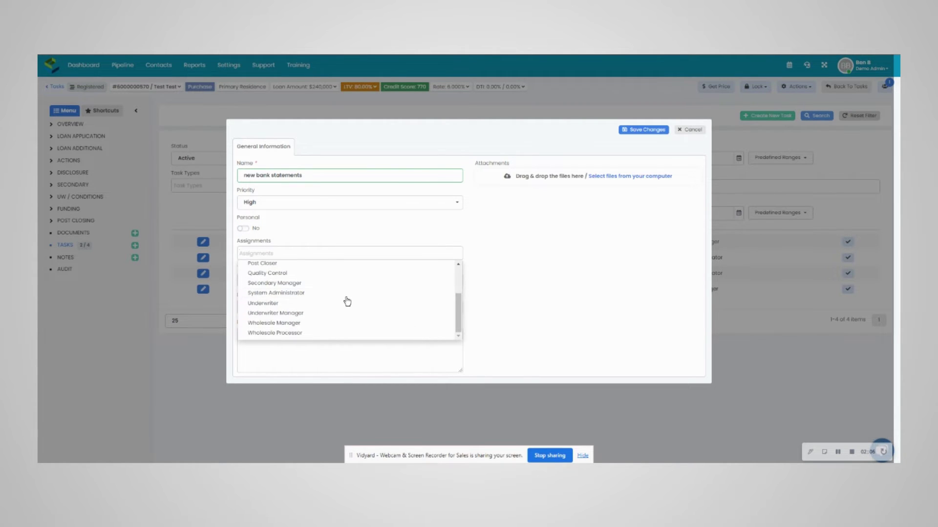
scroll(338, 328, up, 3)
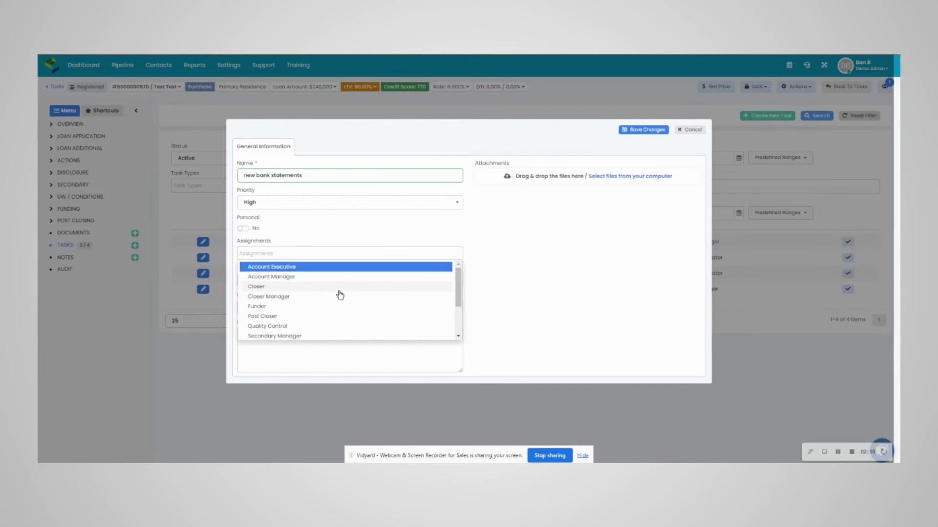
scroll(339, 296, down, 3)
scroll(338, 315, up, 3)
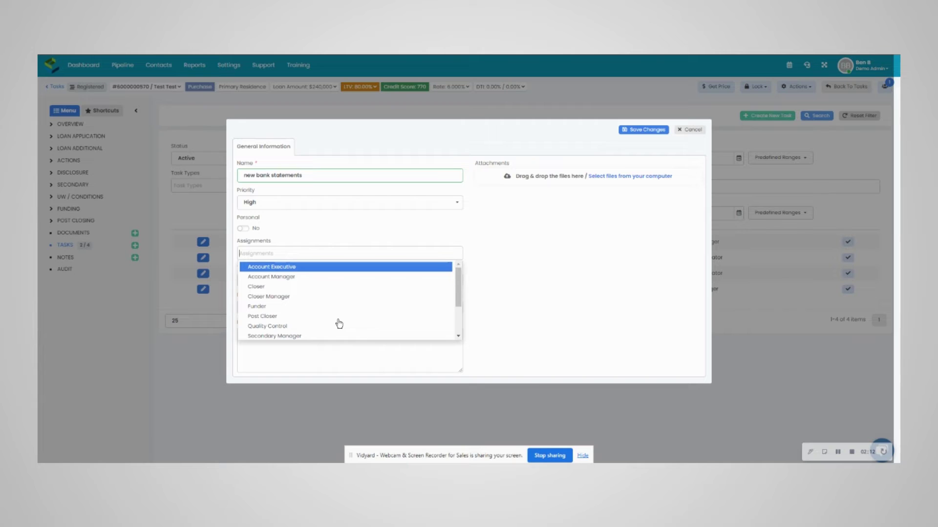
Step: Set Personal to Yes, due date 10/30/2023, and a description about checking the borrower's new bank statements
click(357, 230)
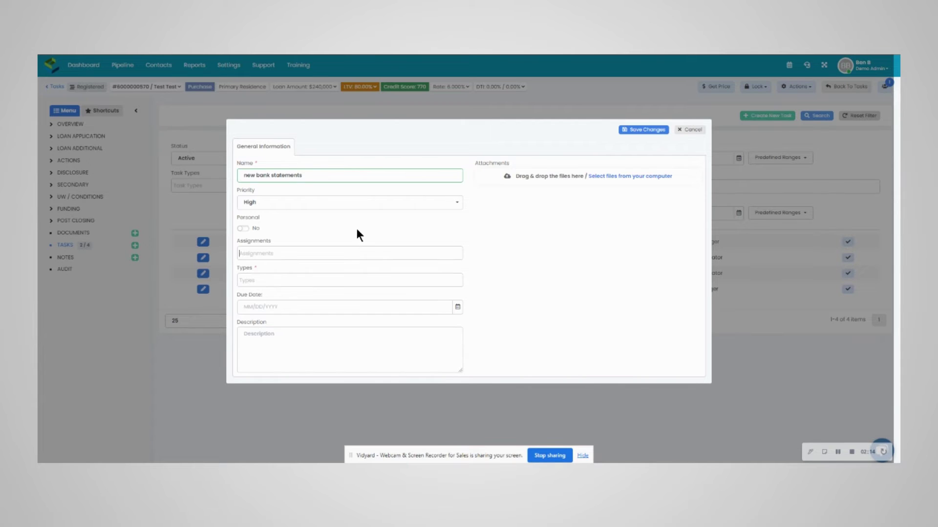
click(249, 230)
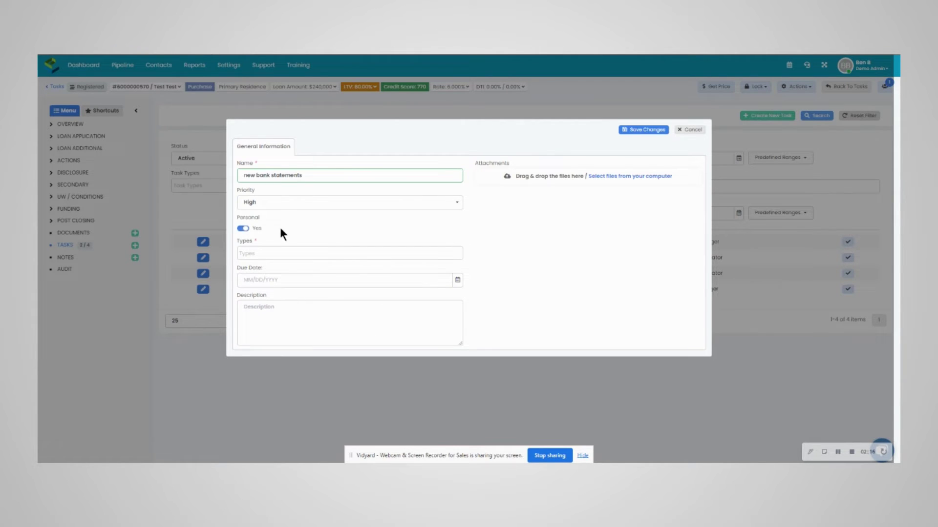
click(457, 280)
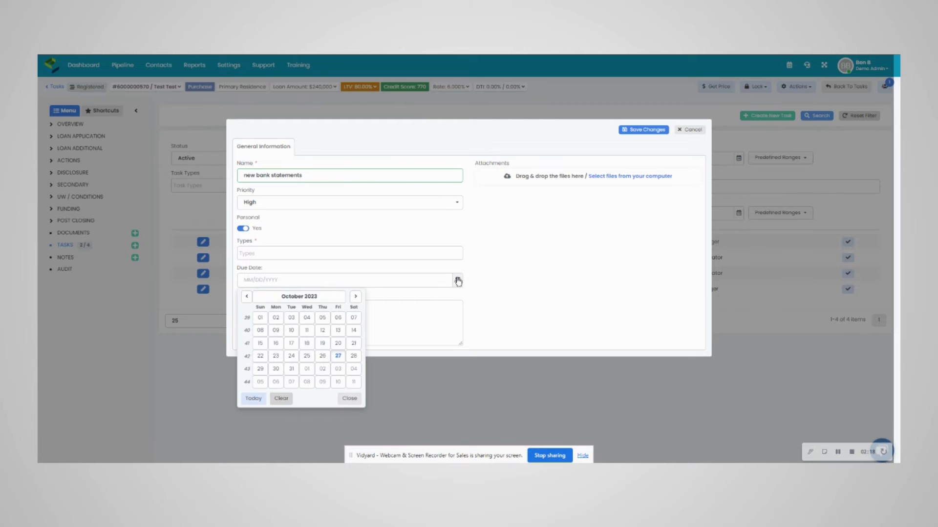
click(276, 370)
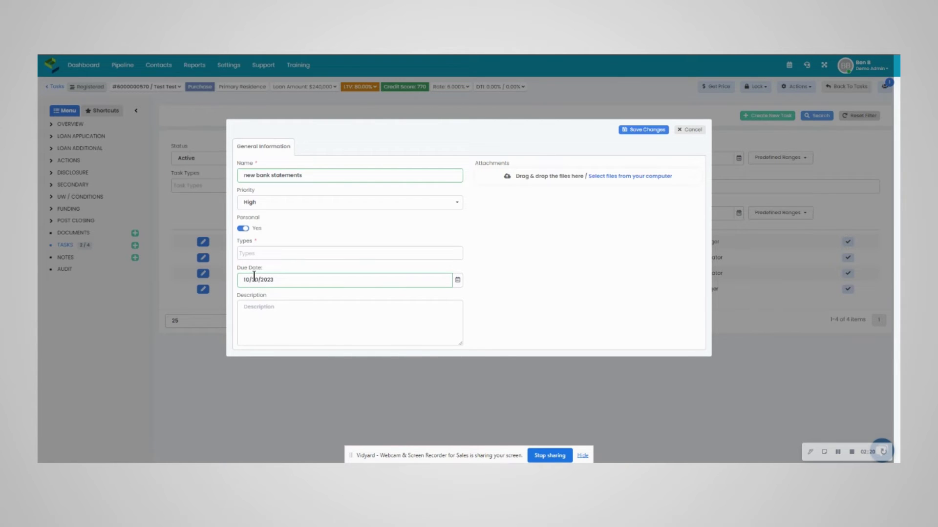
click(258, 304)
text(please check)
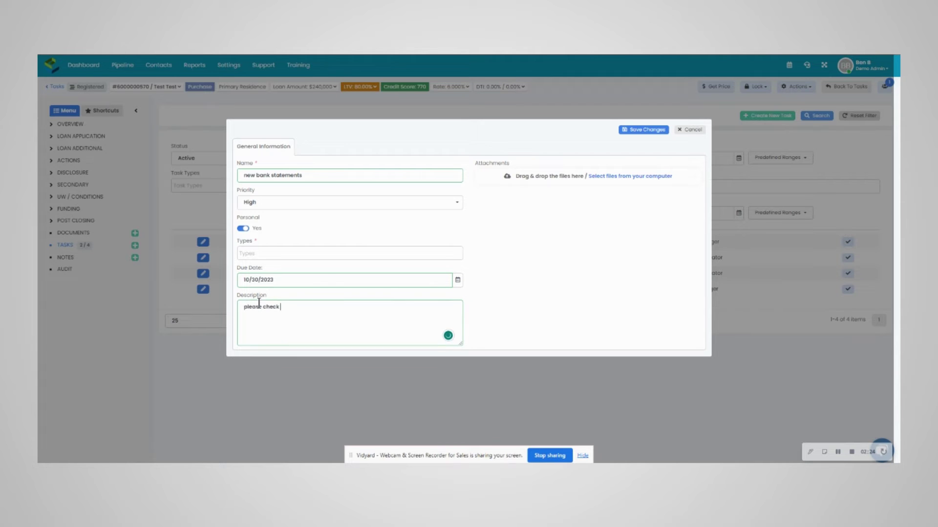
text( with the borrower about new bank statements)
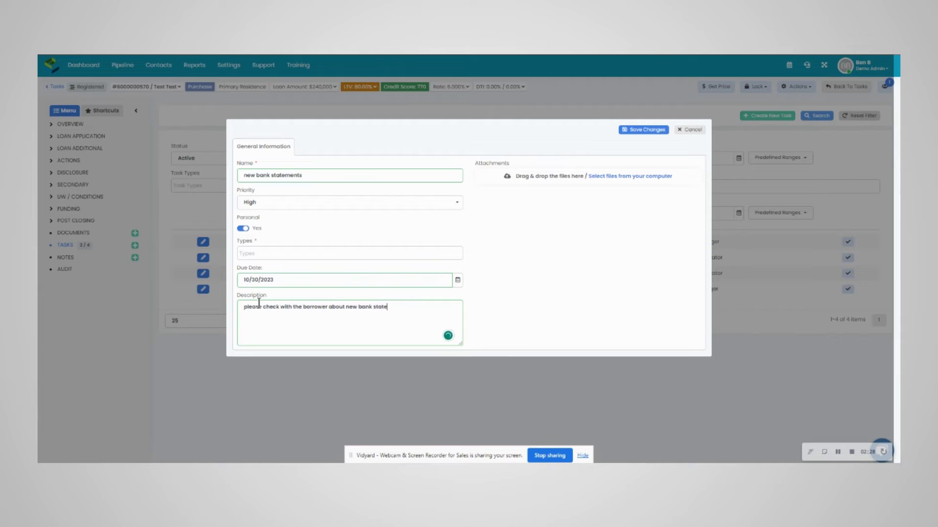
text(.)
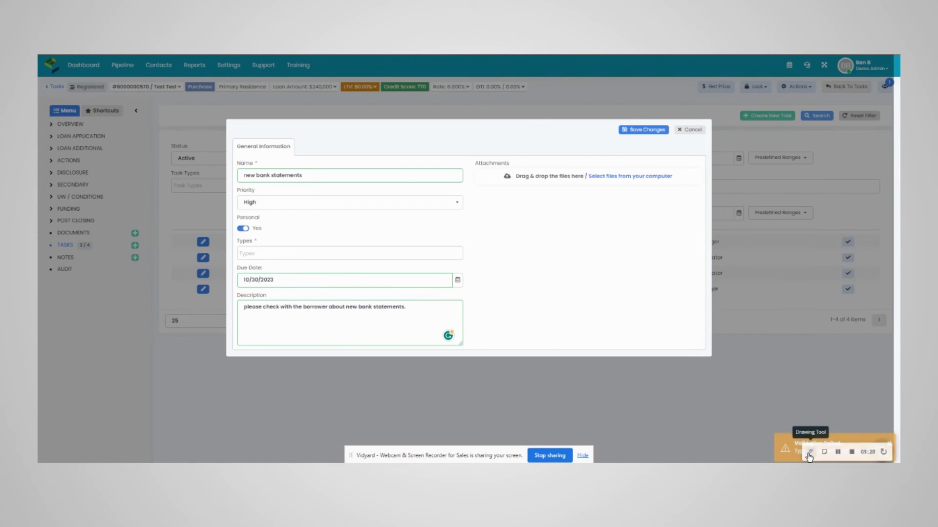
Step: Choose Document List as the task type and save the task
click(244, 257)
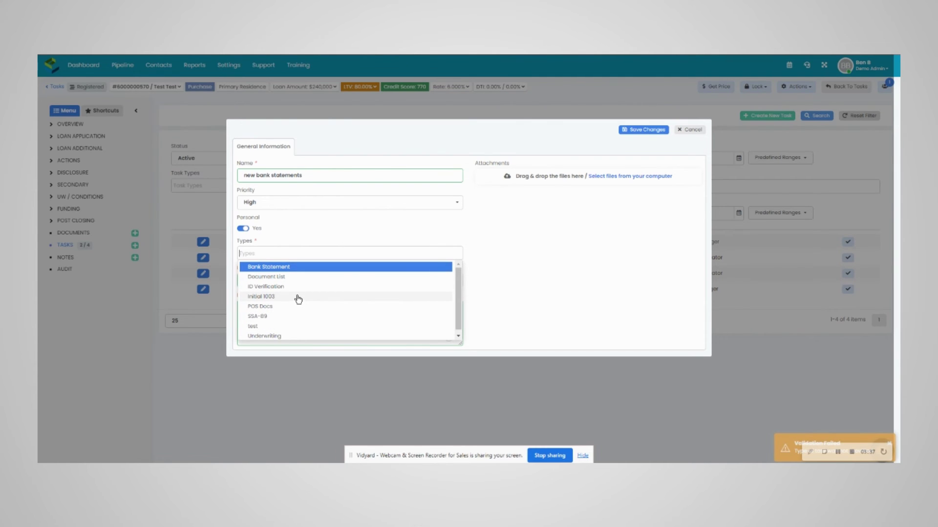
click(299, 277)
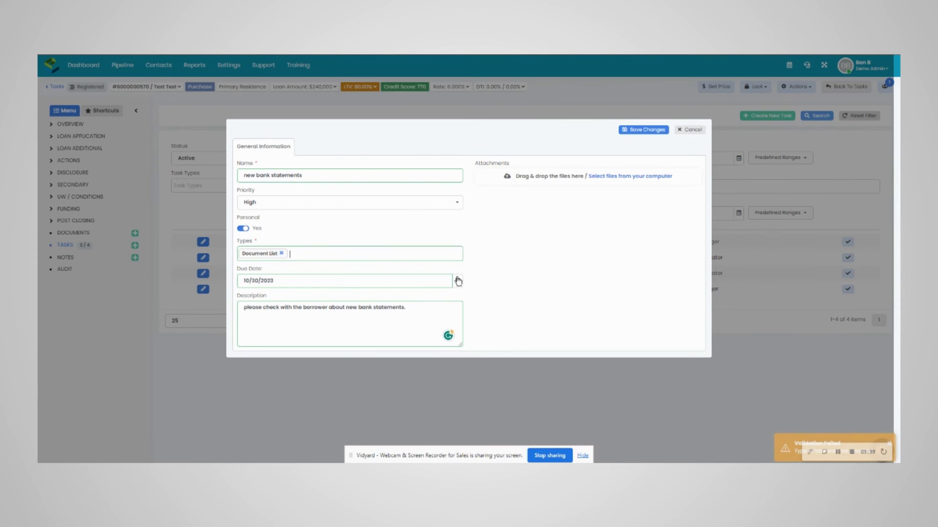
click(660, 131)
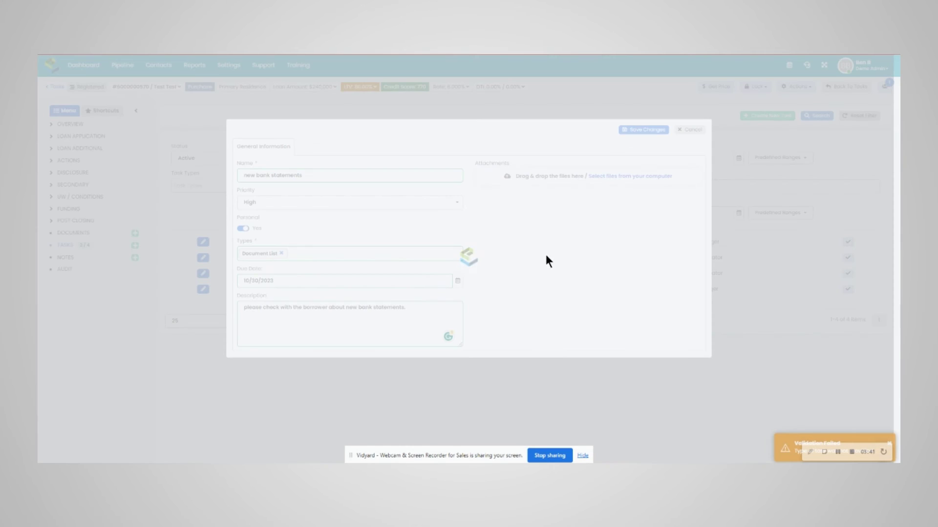